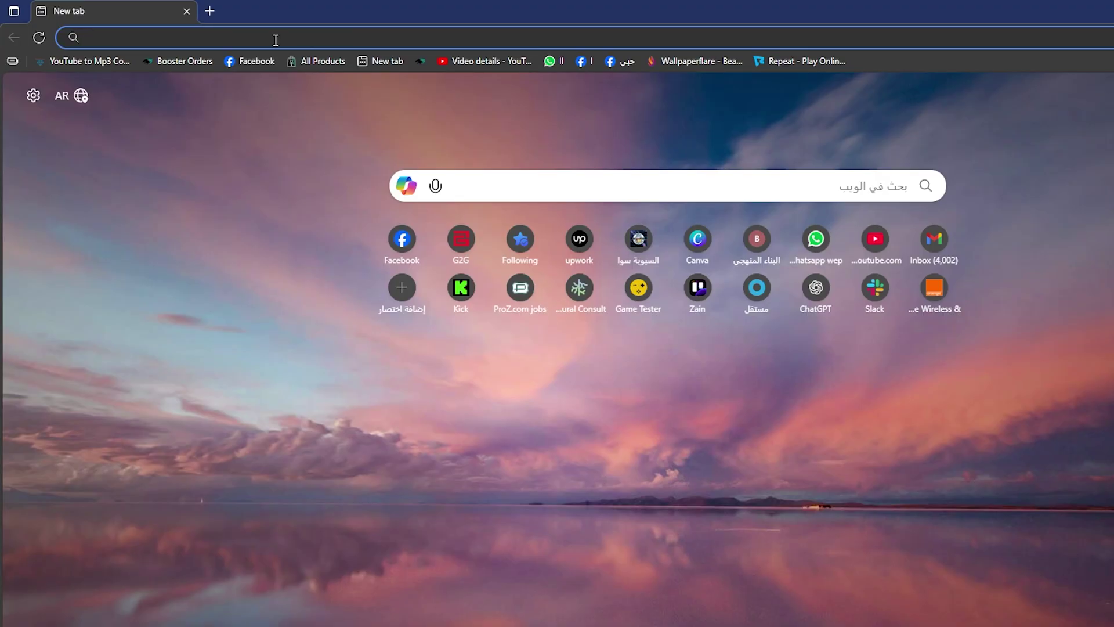
pyautogui.write('aka')
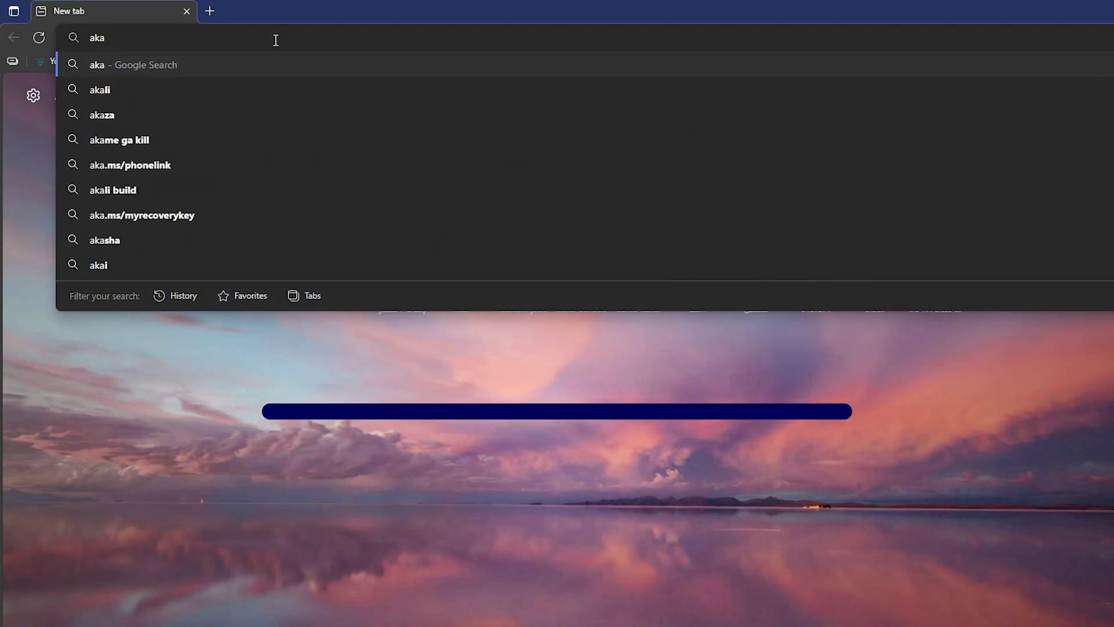
pyautogui.write('.ms/')
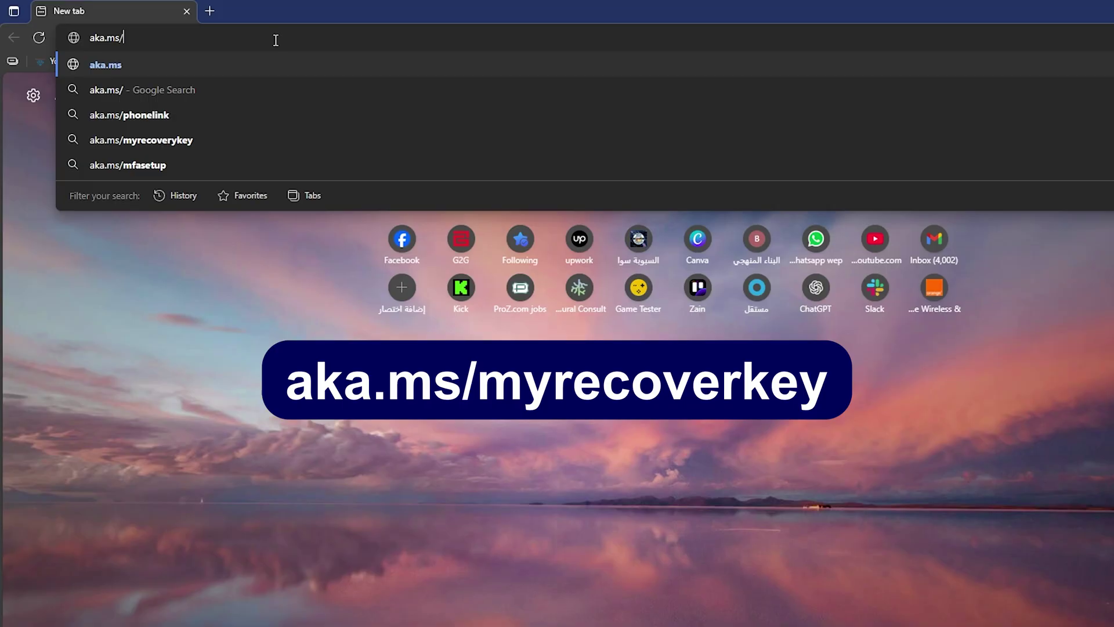
pyautogui.write('myrecove')
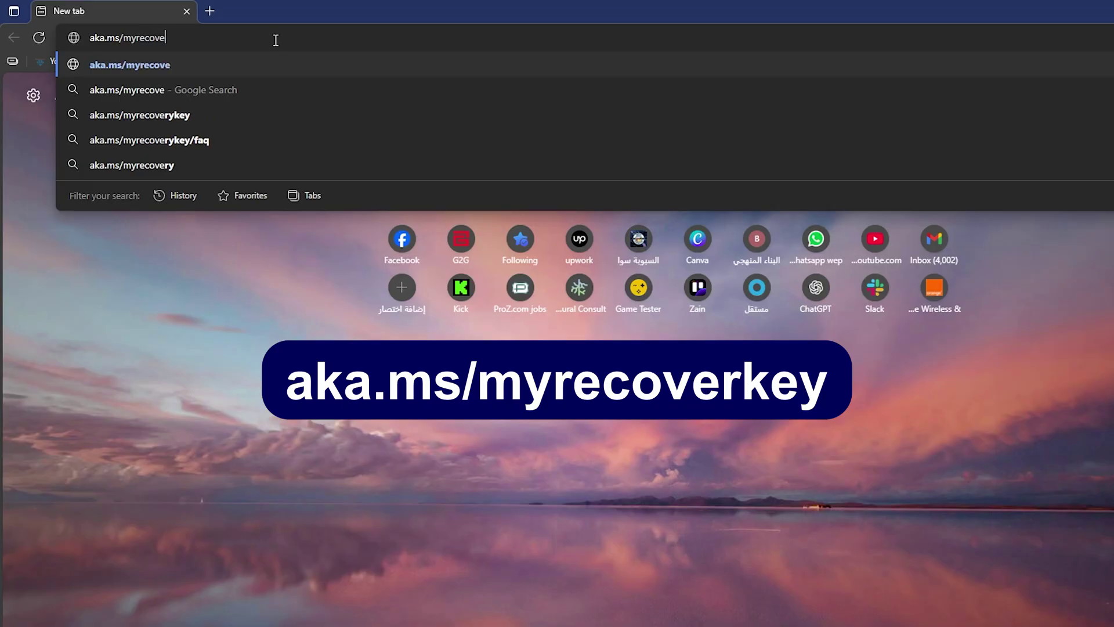
pyautogui.write('rkey')
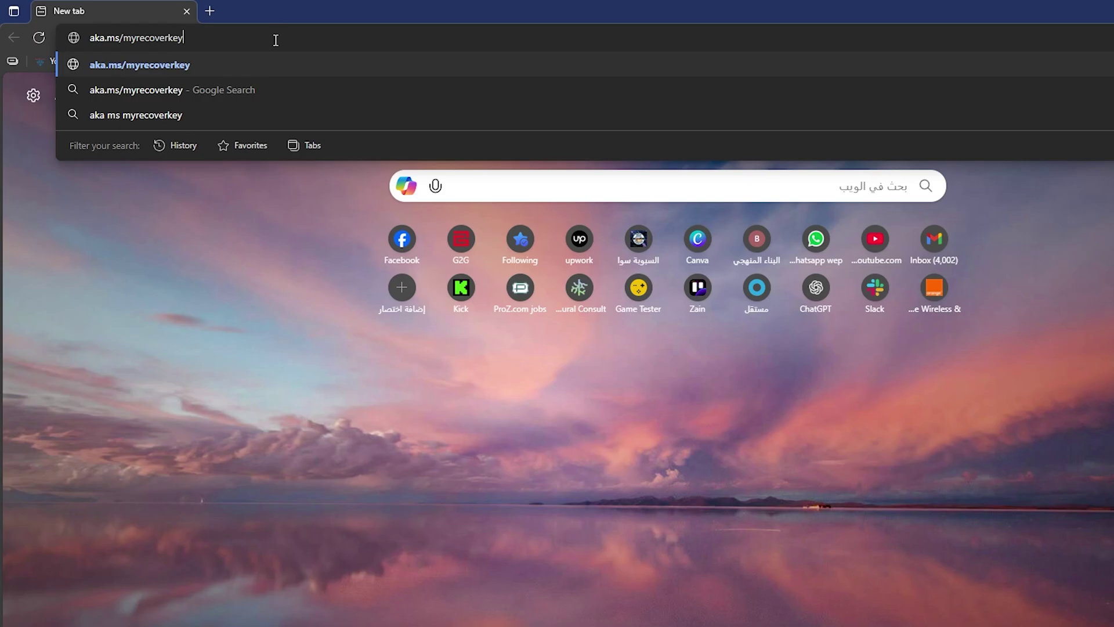
# Navigate to aka.ms/myrecoverykey to bring up the Microsoft sign-in page.
pyautogui.press('Return')
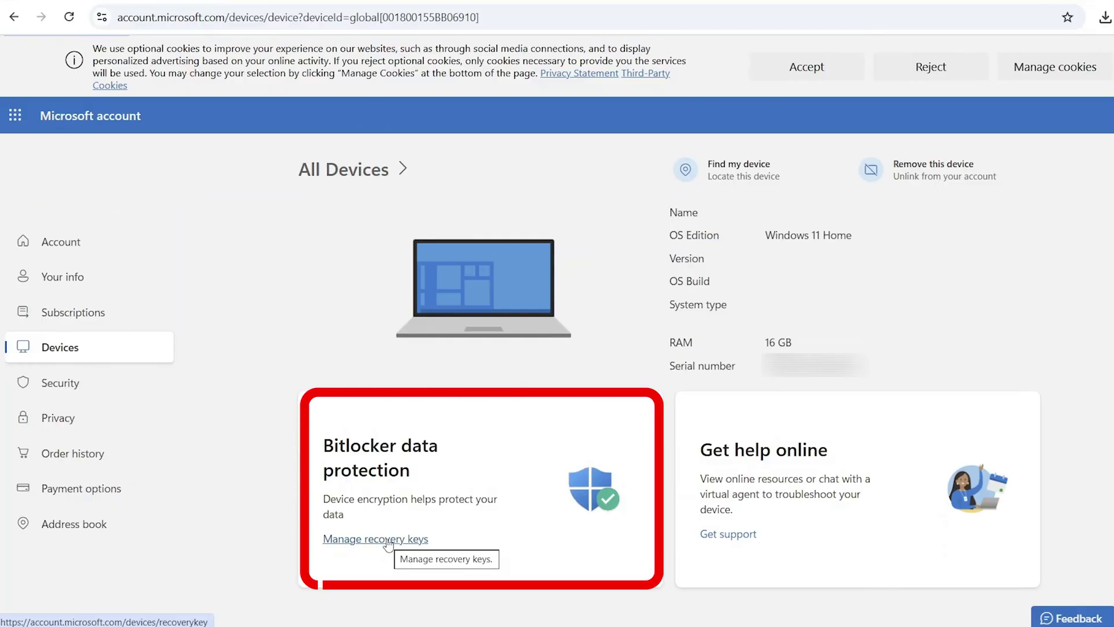
pyautogui.click(388, 540)
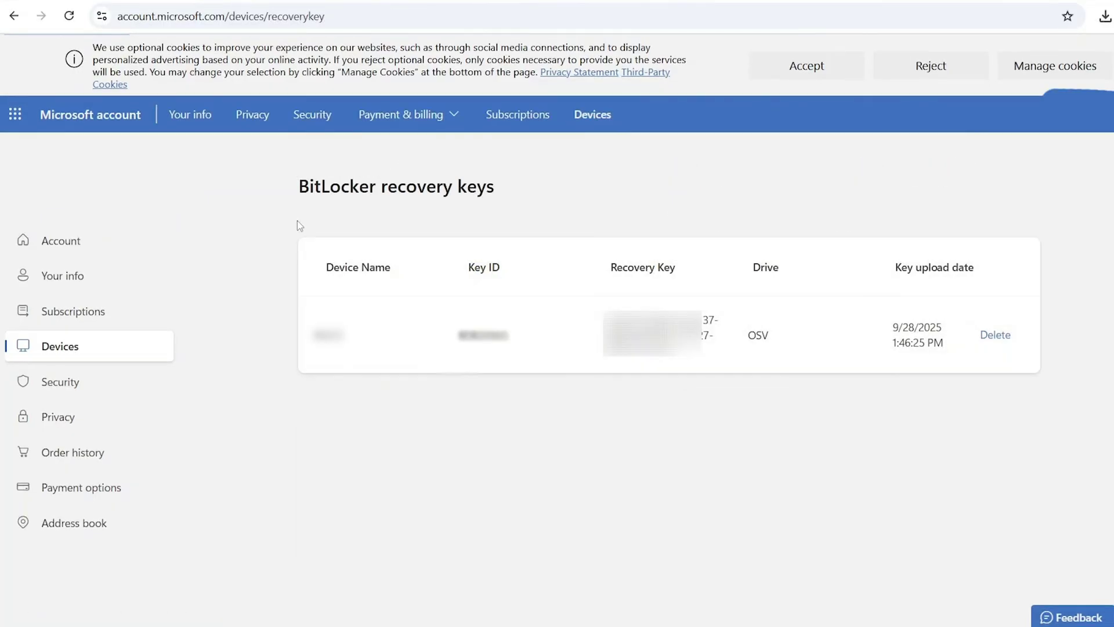